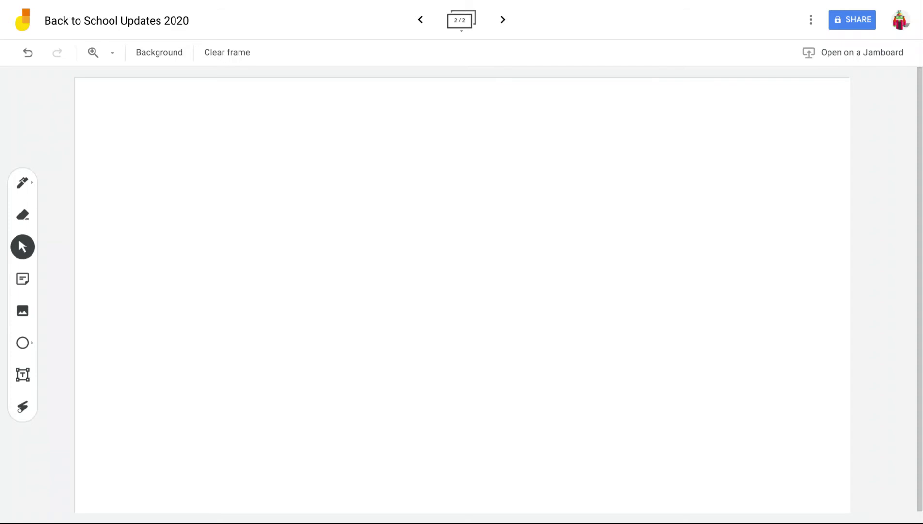
Draw a text box on the blank frame with the Text box tool
left_click(22, 374)
left_click_drag(135, 144, 239, 163)
type("This is demo")
Set the text style to Display after trying Title and Normal
mouse_move(318, 286)
left_click(166, 54)
left_click(171, 134)
left_click(150, 54)
left_click(169, 82)
left_click(155, 52)
left_click(168, 196)
left_click(160, 58)
left_click(172, 83)
Colour the text red after trying teal and green
left_click(189, 58)
left_click(223, 84)
left_click(191, 54)
left_click(253, 80)
left_click(187, 56)
left_click(225, 108)
Centre-align the text, after briefly trying right alignment
left_click(221, 52)
left_click(252, 79)
left_click(218, 53)
left_click(280, 79)
left_click(221, 52)
left_click(252, 79)
left_click(301, 235)
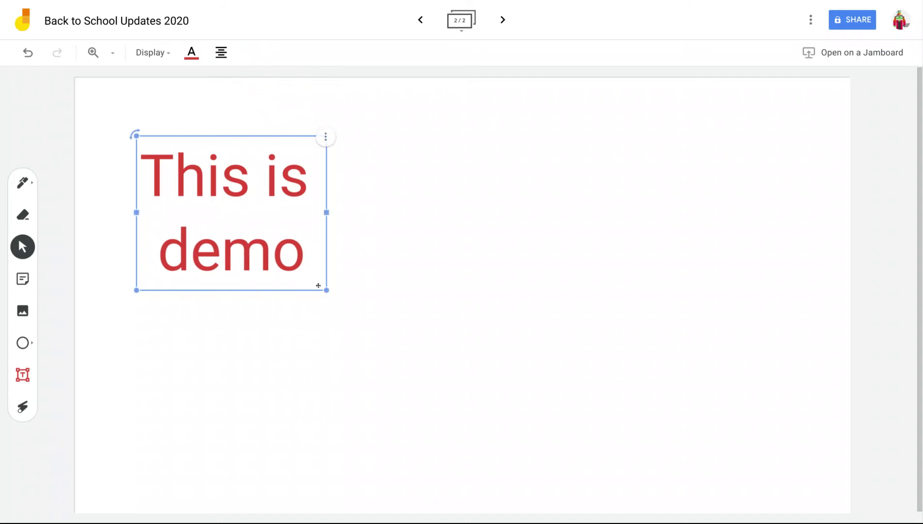
Drag the red text box's corner to enlarge it, then rotate it slightly clockwise
left_click_drag(326, 291, 532, 395)
left_click(526, 390)
left_click(495, 404)
mouse_move(503, 433)
left_mouse_down()
mouse_move(540, 457)
mouse_move(369, 324)
mouse_move(513, 439)
mouse_move(476, 411)
left_mouse_up()
mouse_move(135, 134)
left_mouse_down()
mouse_move(227, 107)
mouse_move(166, 214)
mouse_move(151, 185)
mouse_move(172, 150)
left_mouse_up()
left_click(473, 137)
left_click(498, 161)
mouse_move(437, 186)
left_mouse_down()
mouse_move(427, 203)
mouse_move(658, 186)
left_mouse_up()
left_click(737, 141)
left_click(745, 186)
left_click(344, 211)
left_click(473, 137)
left_click(300, 113)
Duplicate the red text box and move the copy up and right
left_click(376, 176)
left_click(474, 137)
left_click(494, 162)
left_click_drag(440, 202, 652, 181)
Make the copy's text yellow and nudge it to overlap the red box
left_click(191, 53)
left_click(194, 110)
left_click_drag(518, 177, 501, 195)
Apply Order > Bring to front to the red text box
left_click(299, 205)
left_click(473, 137)
left_click(576, 207)
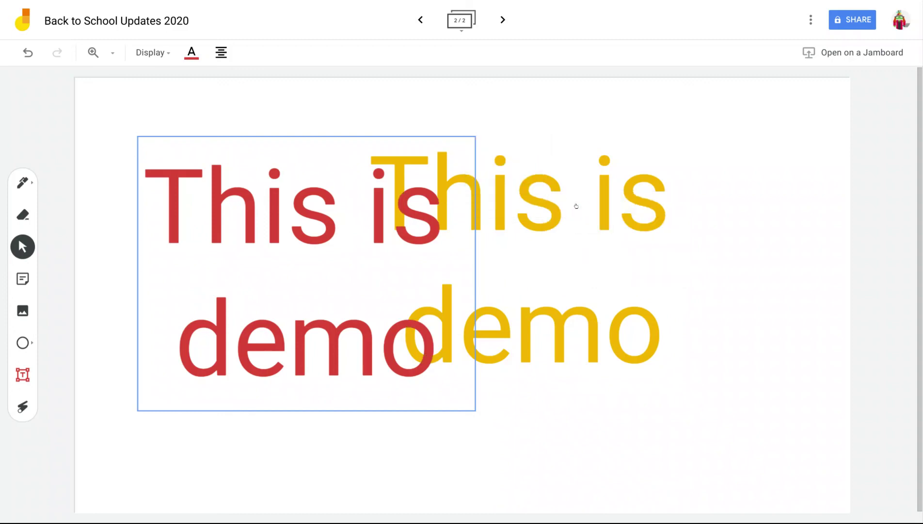